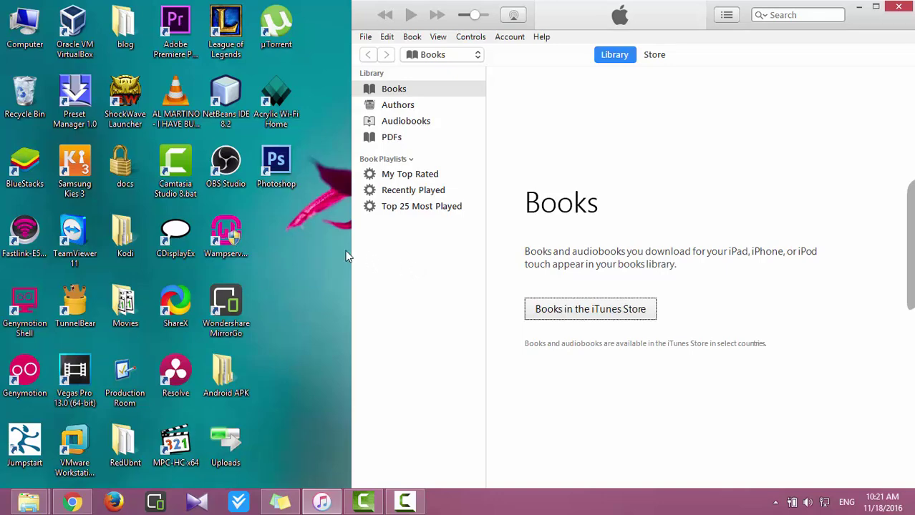
Open Computer Management's Services list in Standard view and locate the disabled Apple Mobile Device and Bonjour services
right_click(24, 41)
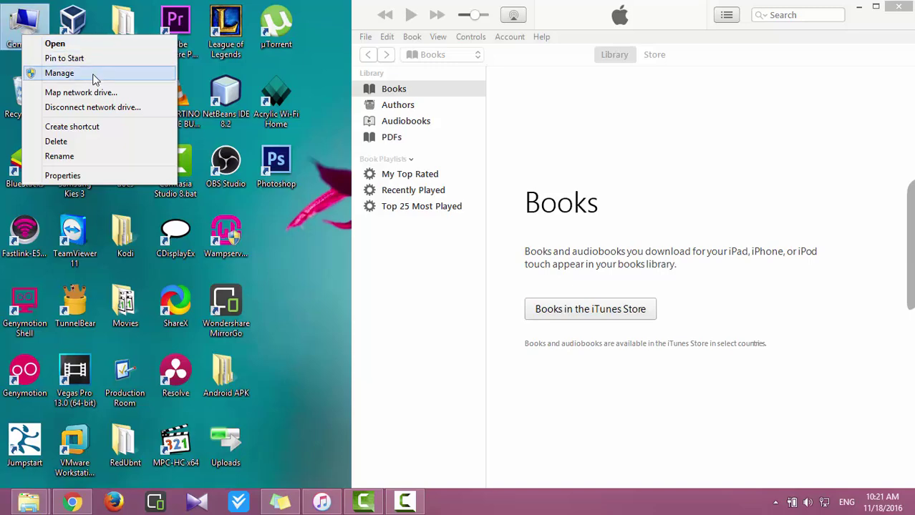
click(59, 73)
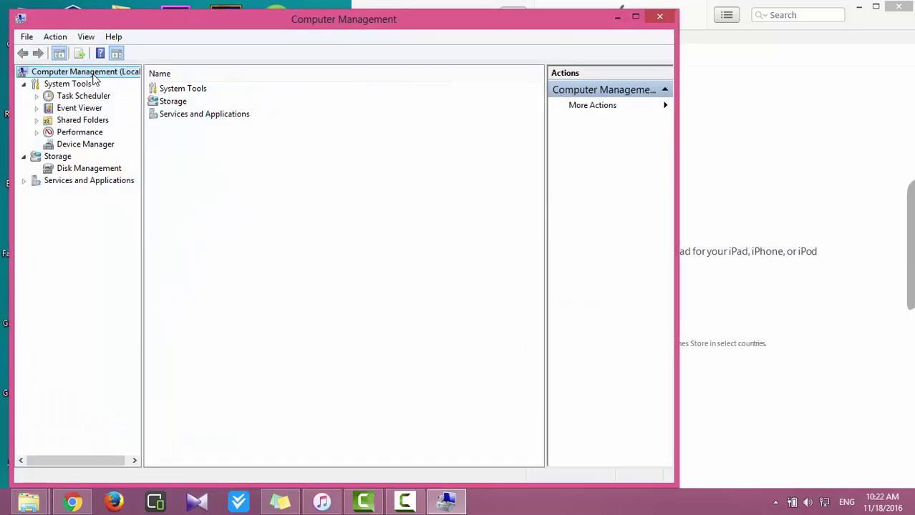
click(108, 182)
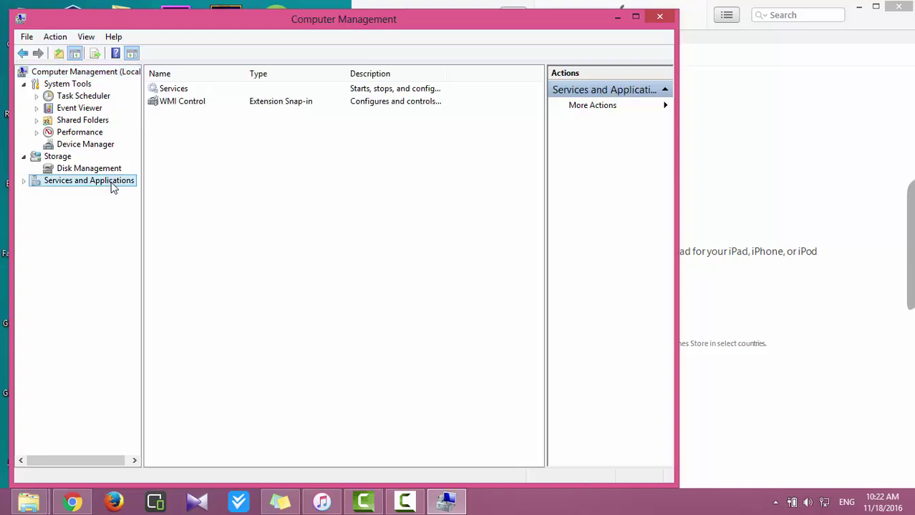
double_click(174, 89)
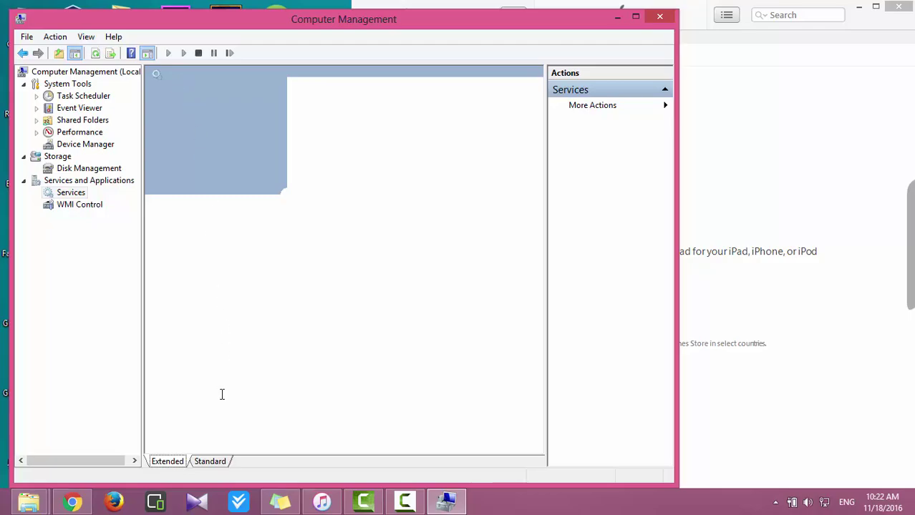
click(211, 462)
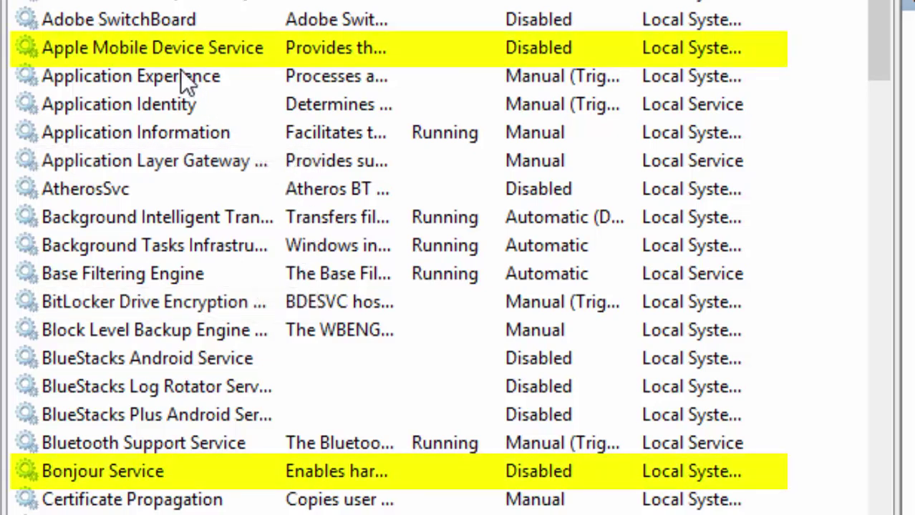
click(112, 46)
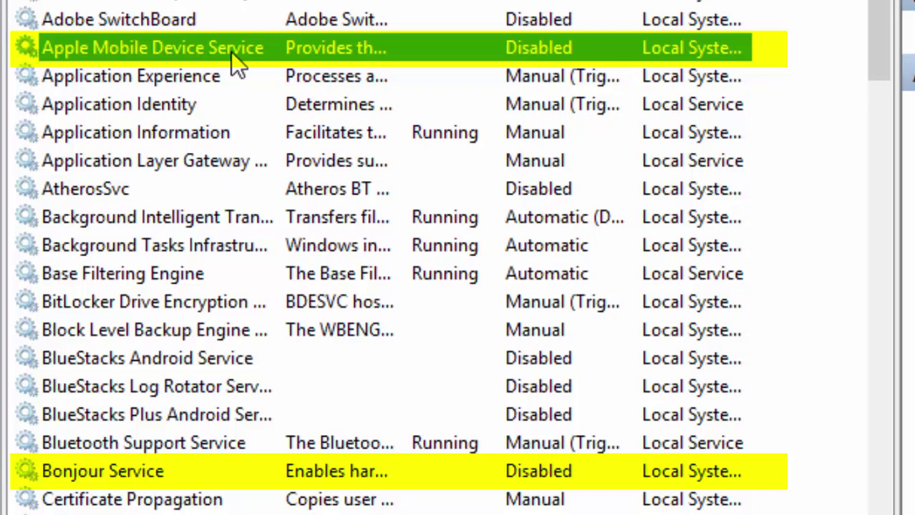
click(85, 466)
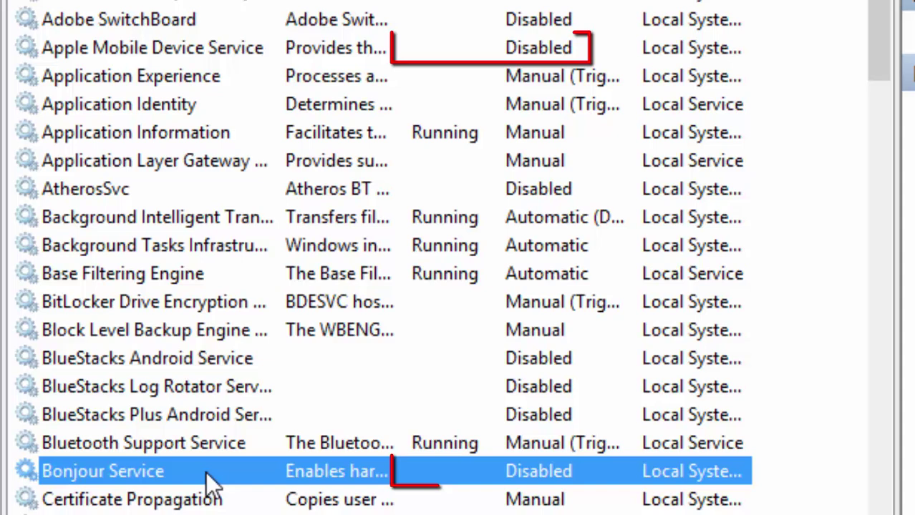
click(151, 46)
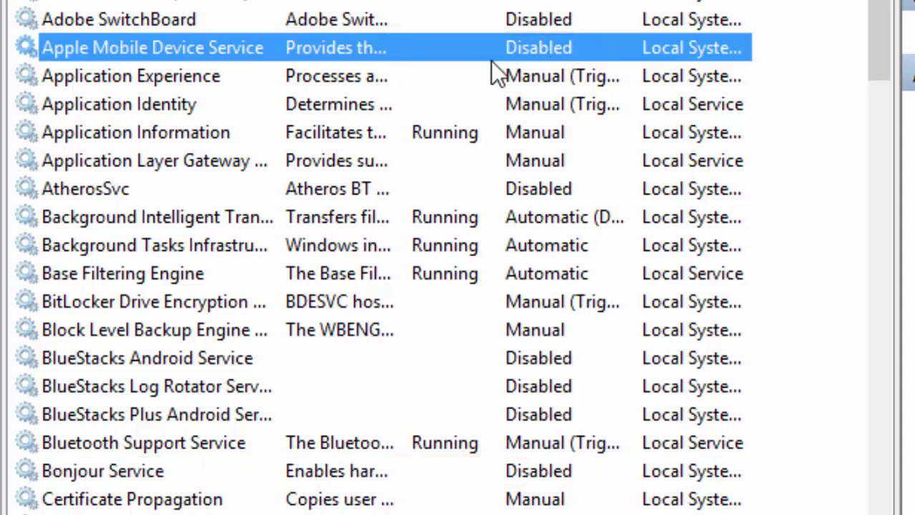
Set Apple Mobile Device Service's startup type to Automatic, apply it, and start the service
right_click(275, 51)
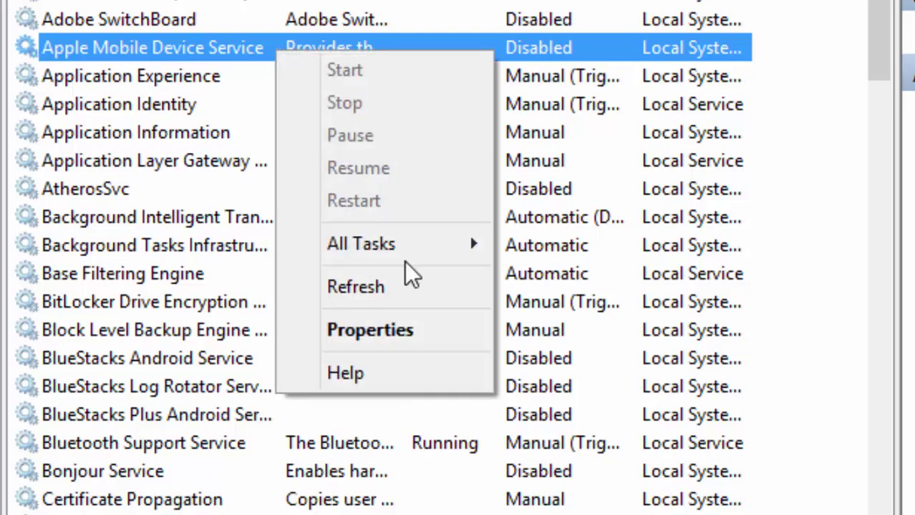
click(427, 326)
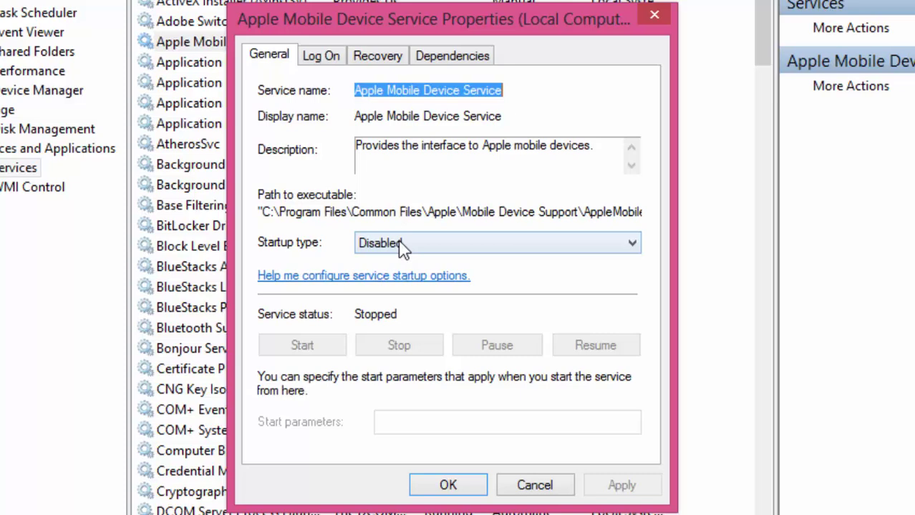
click(400, 246)
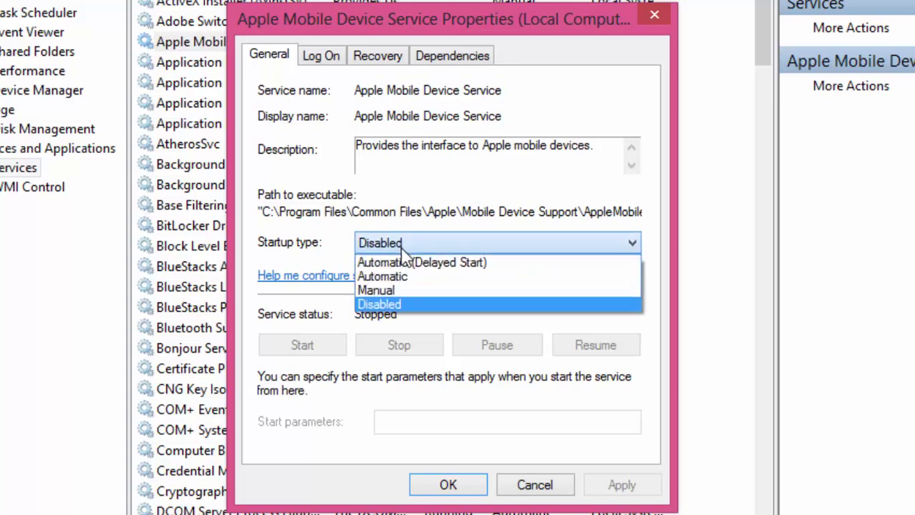
click(400, 283)
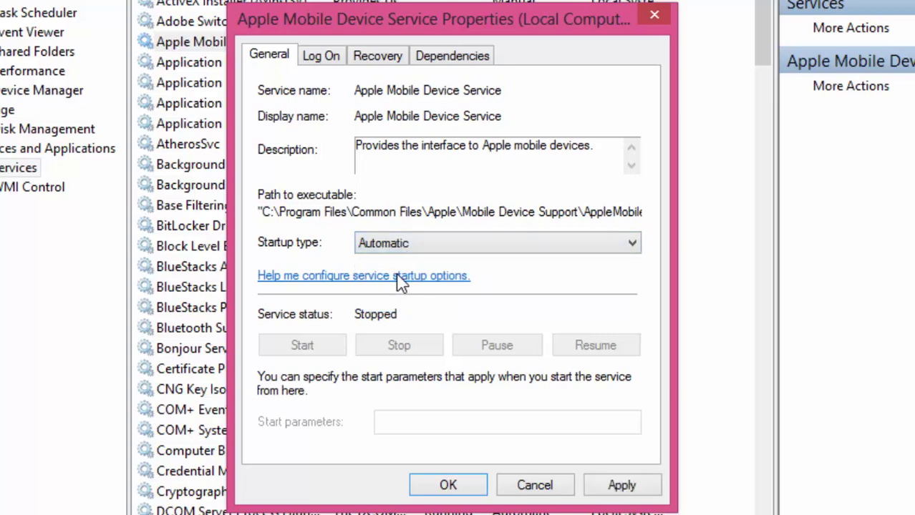
click(607, 488)
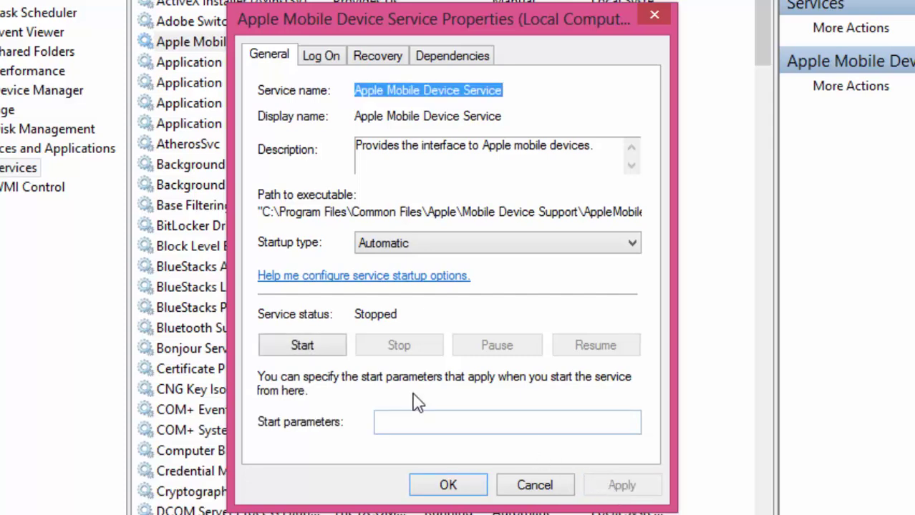
click(319, 350)
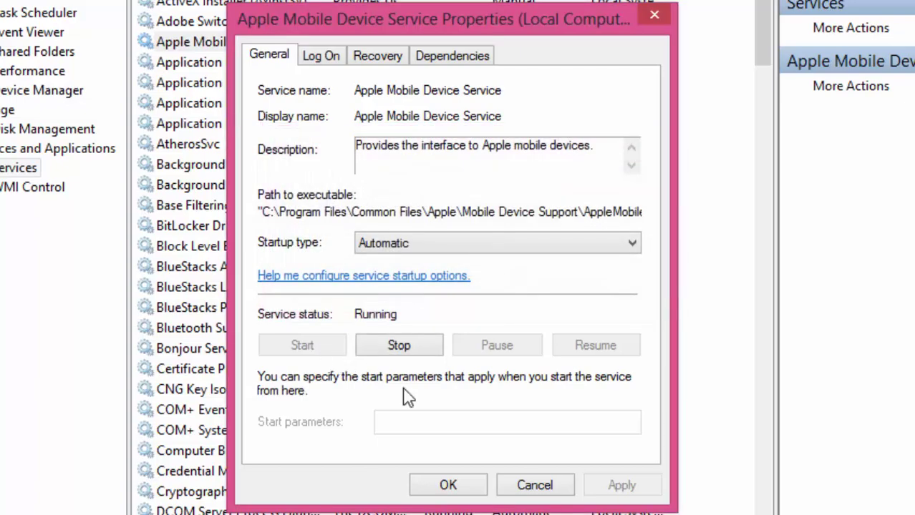
click(448, 485)
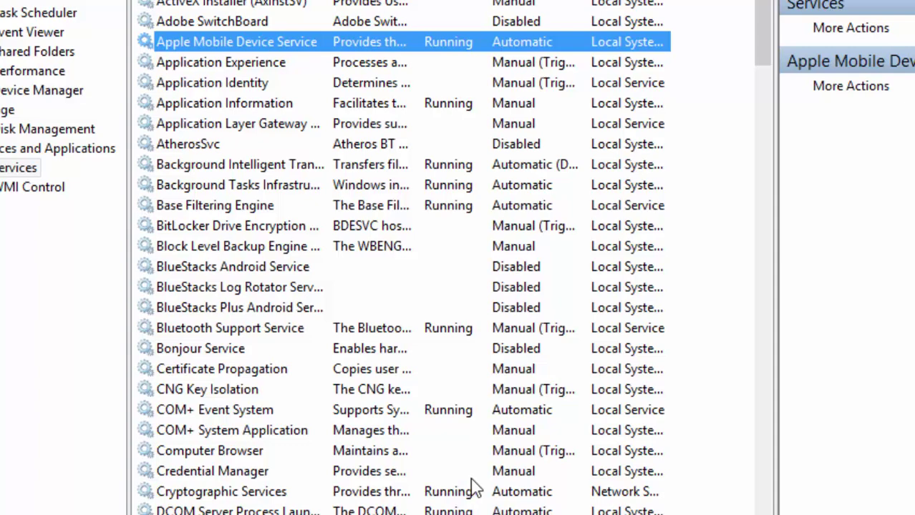
Change Bonjour Service's startup type to Automatic, apply it, and start the service so it shows Running
click(192, 349)
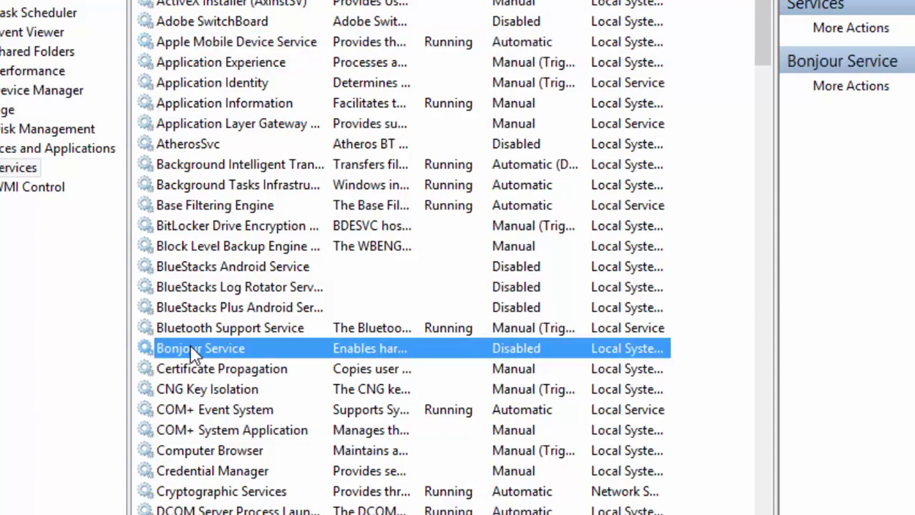
right_click(229, 344)
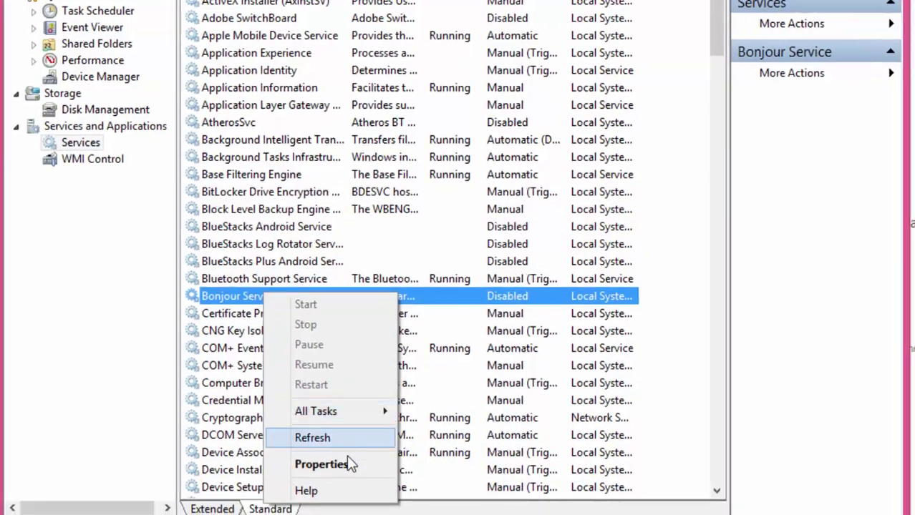
click(321, 464)
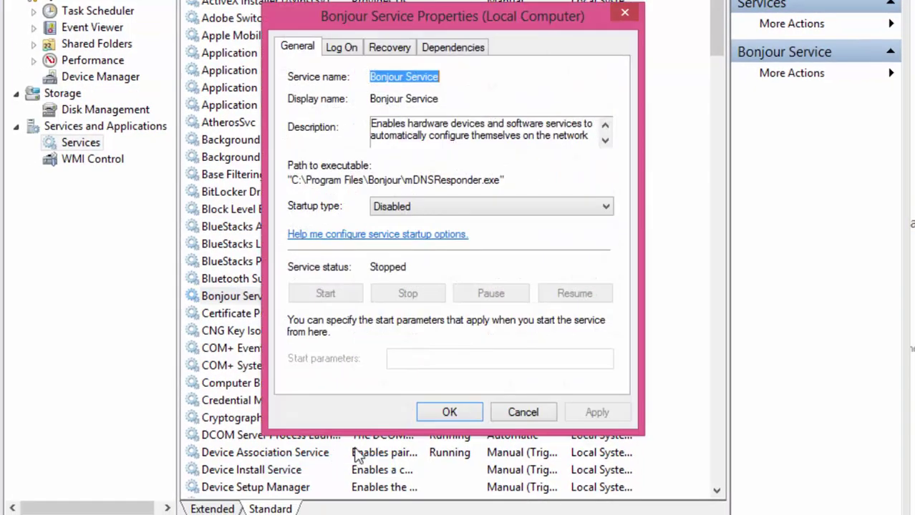
click(394, 207)
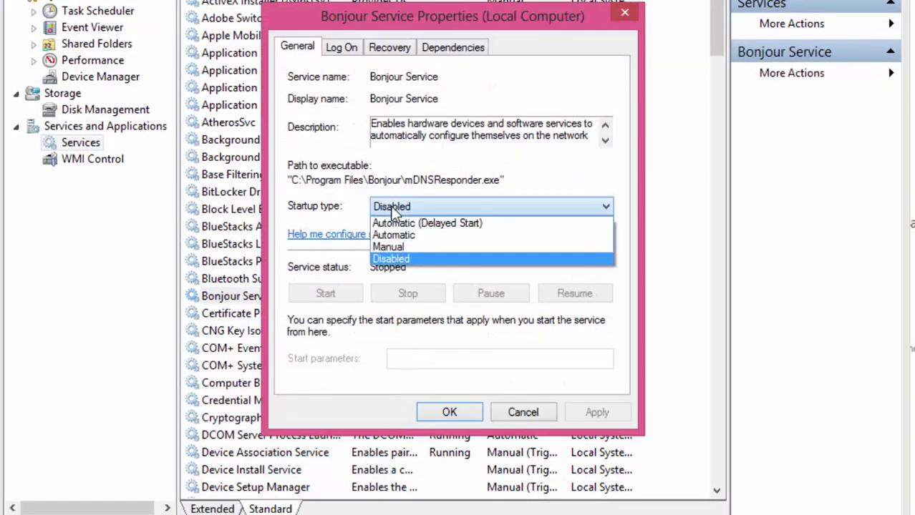
click(418, 236)
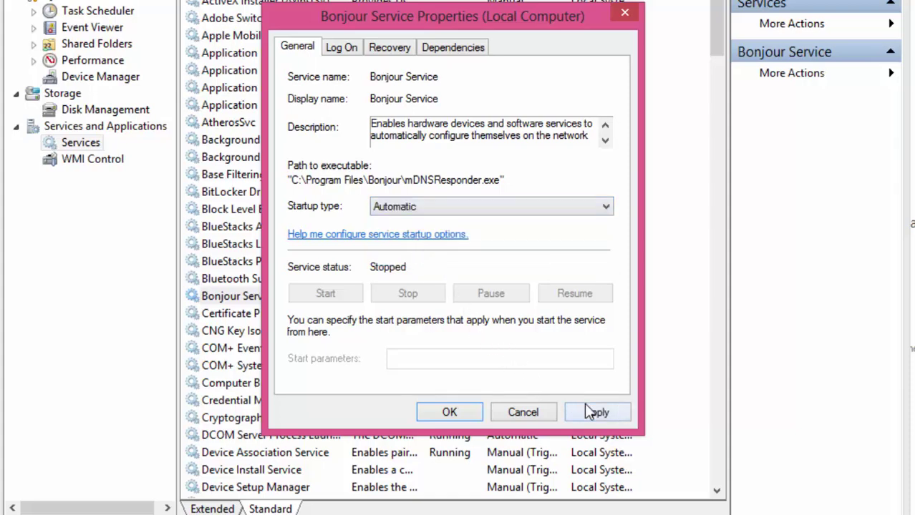
click(587, 412)
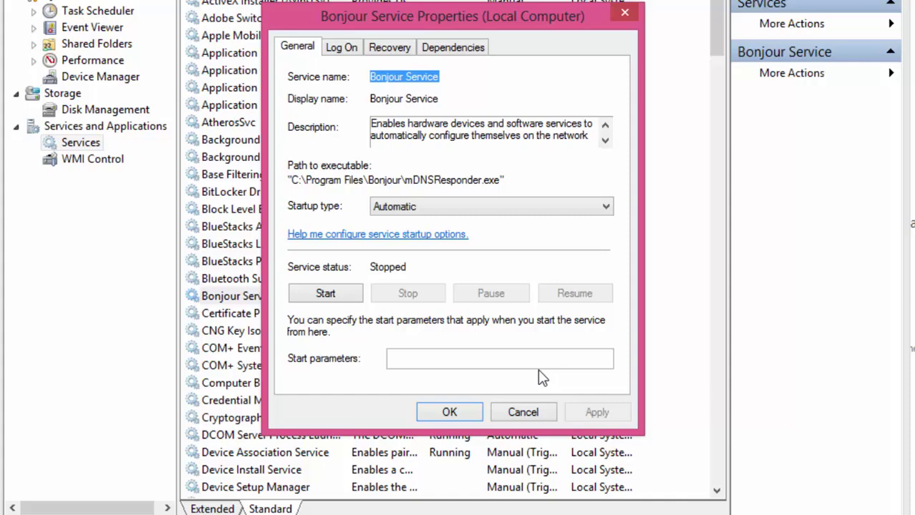
click(325, 293)
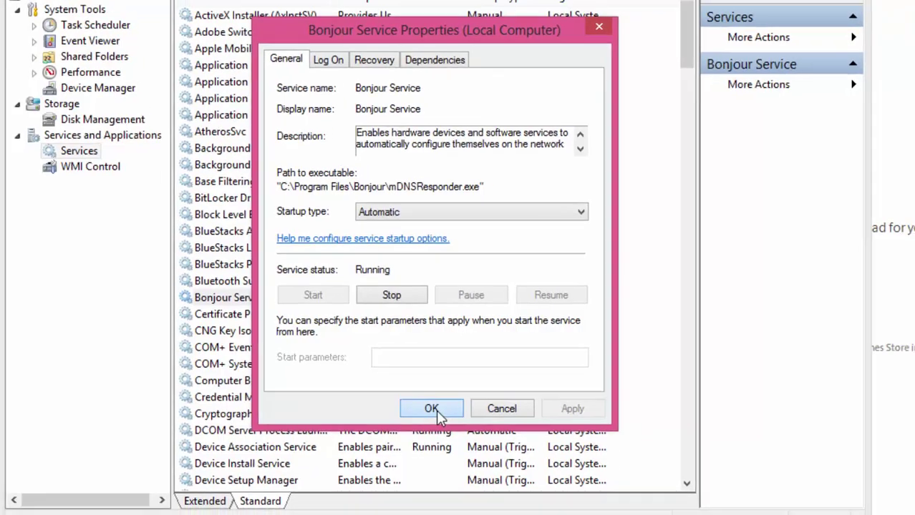
Confirm the Bonjour settings and select the Apple iPad under Portable Devices in Device Manager
click(451, 413)
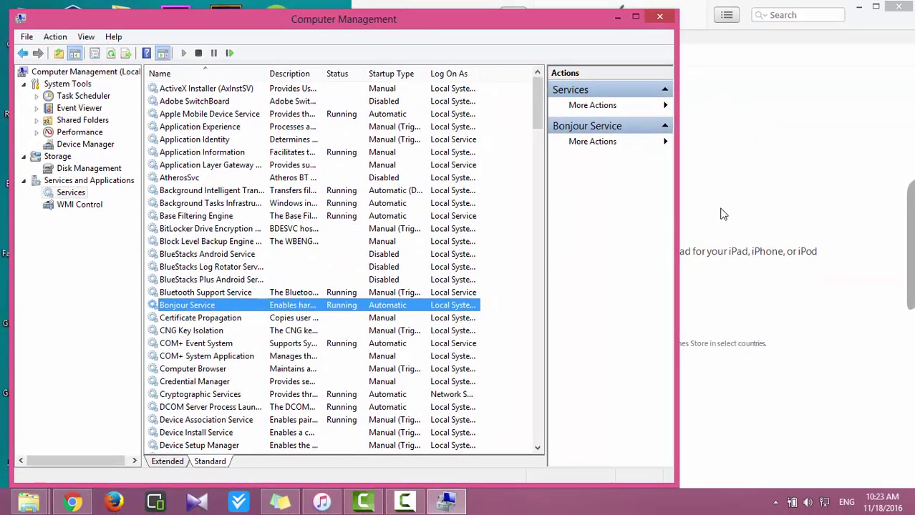
click(725, 213)
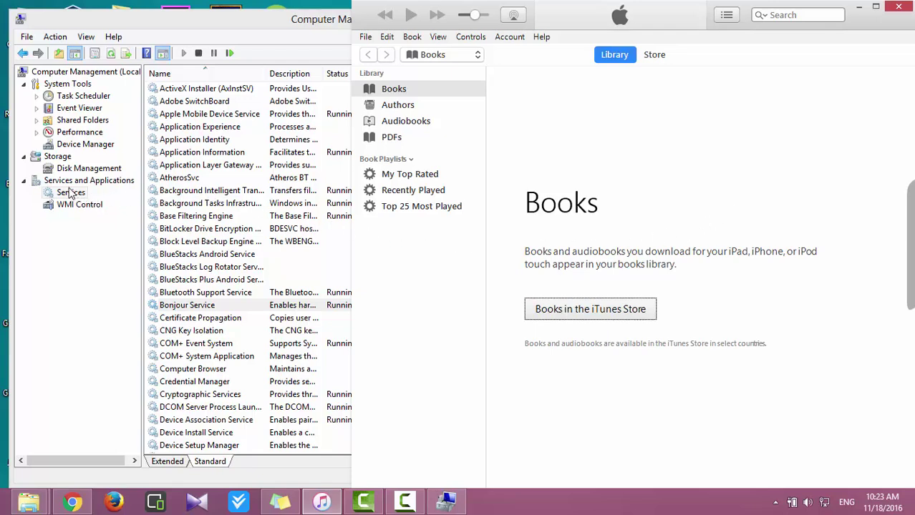
click(86, 144)
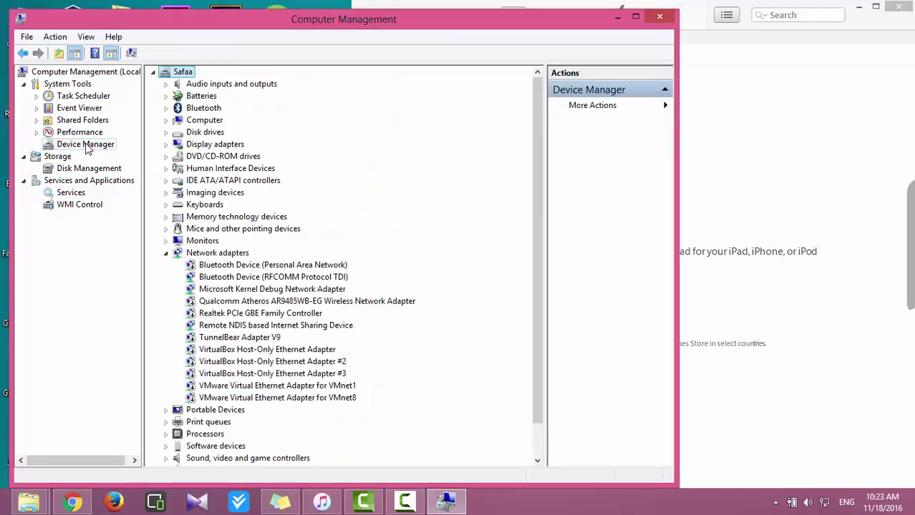
click(167, 253)
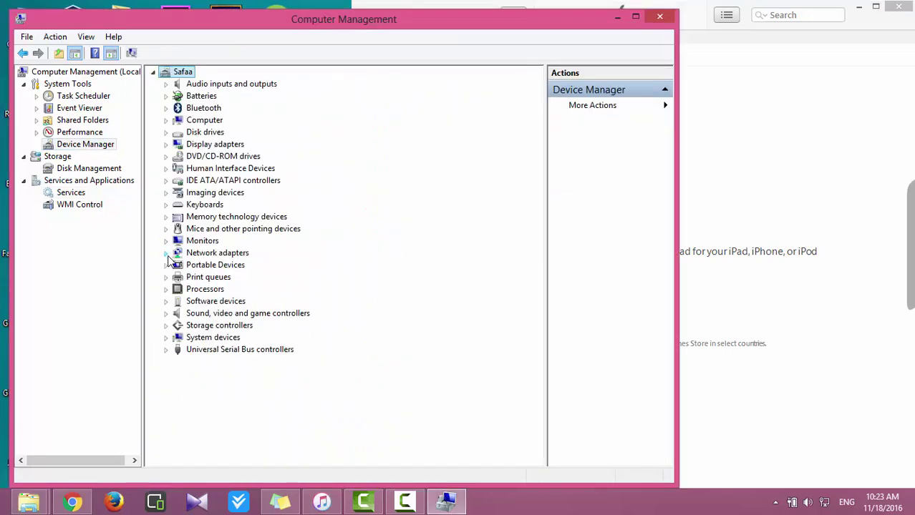
click(218, 267)
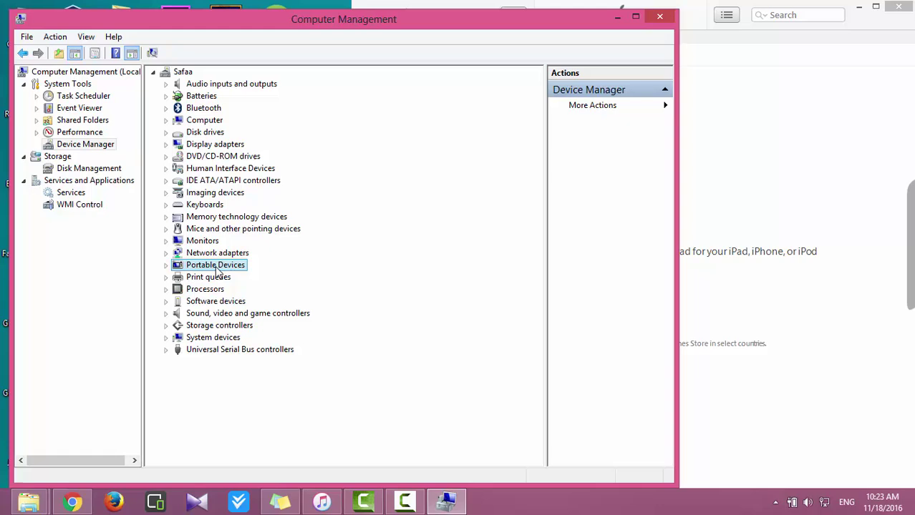
click(166, 266)
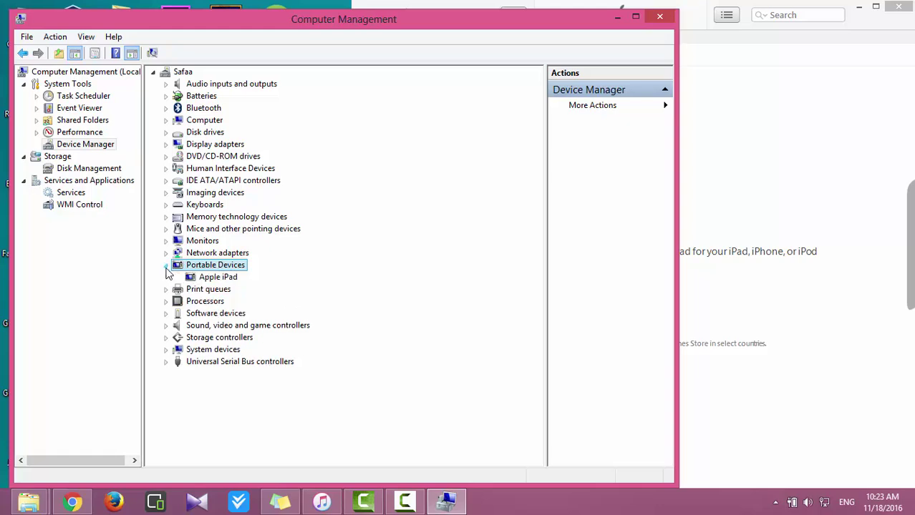
click(218, 289)
click(228, 279)
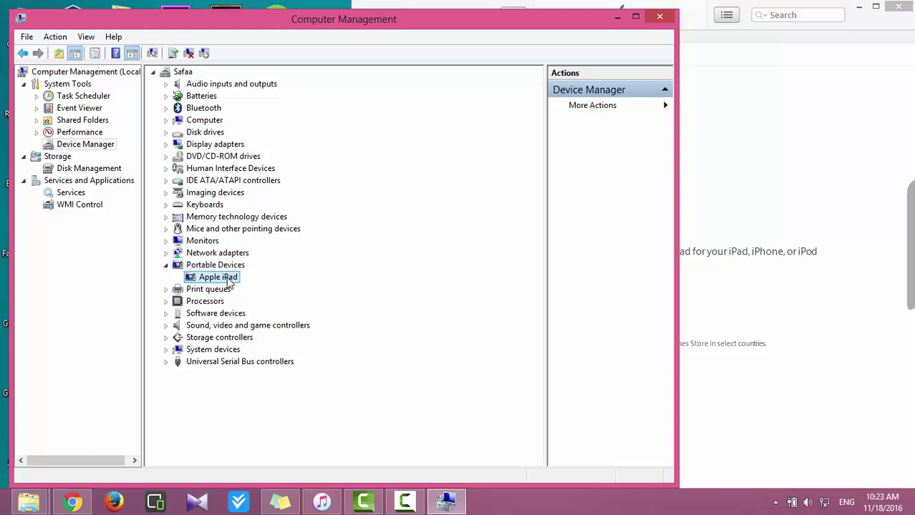
Update the Apple iPad driver from the Mobile Device Support\Drivers folder; it reports the best driver is already installed
right_click(229, 285)
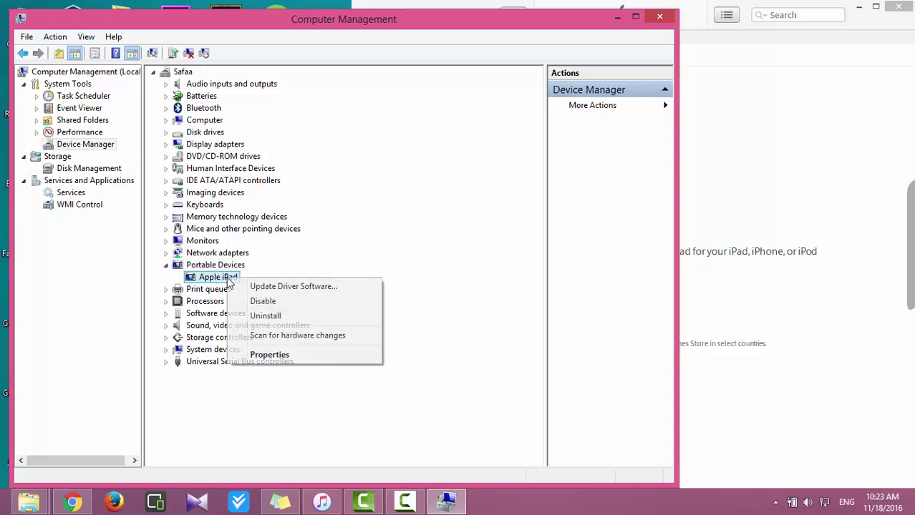
click(350, 288)
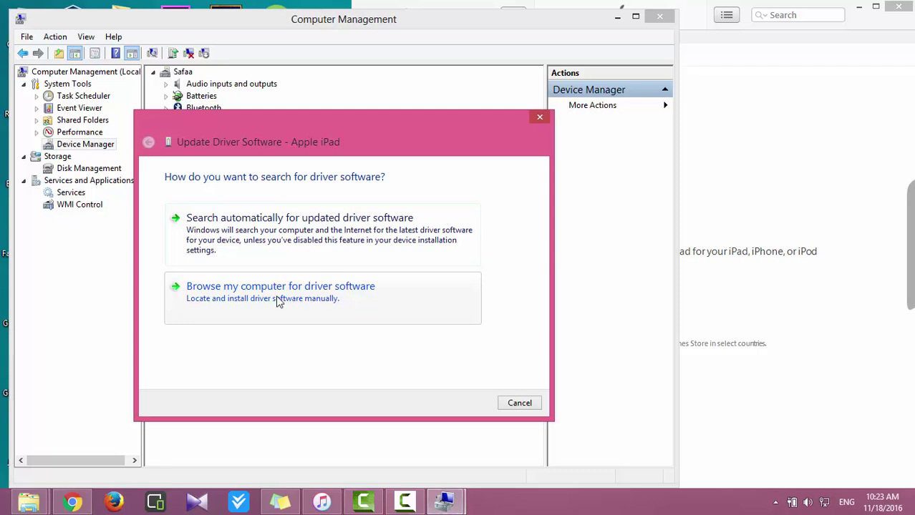
click(375, 298)
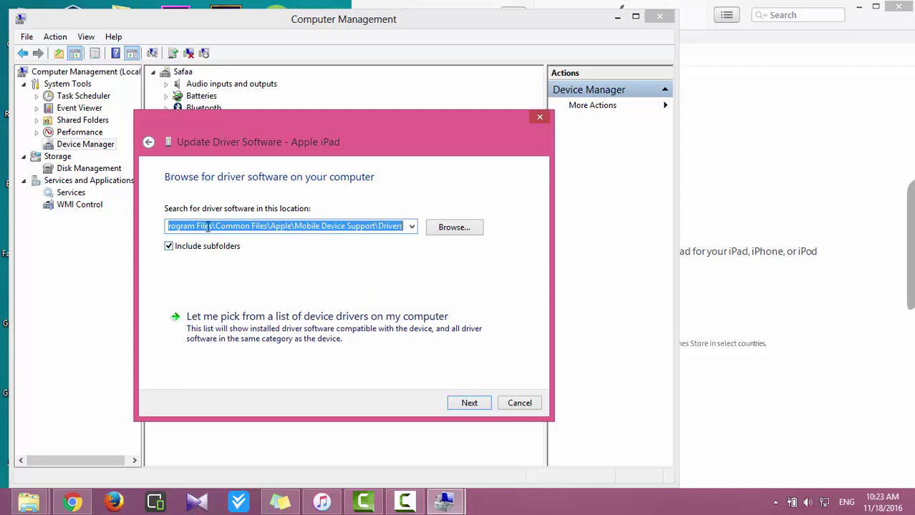
drag(207, 227, 226, 229)
click(180, 225)
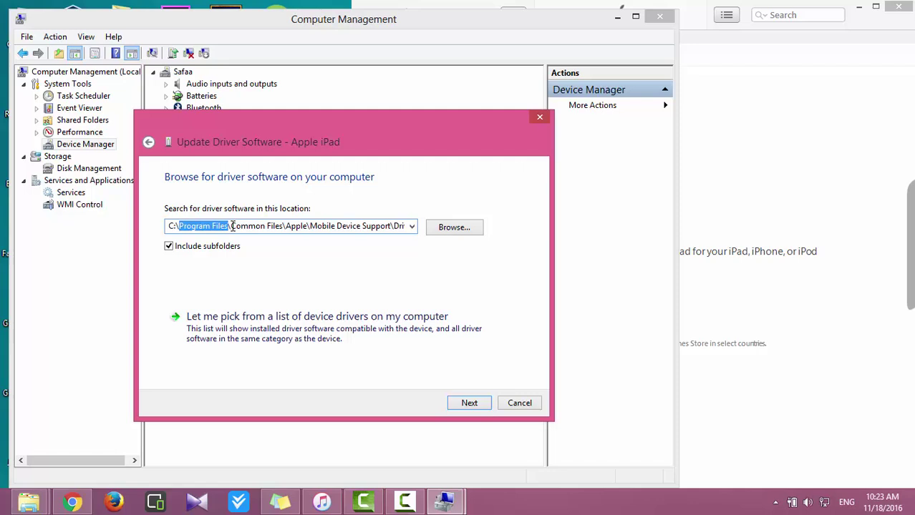
drag(231, 226, 420, 198)
click(388, 228)
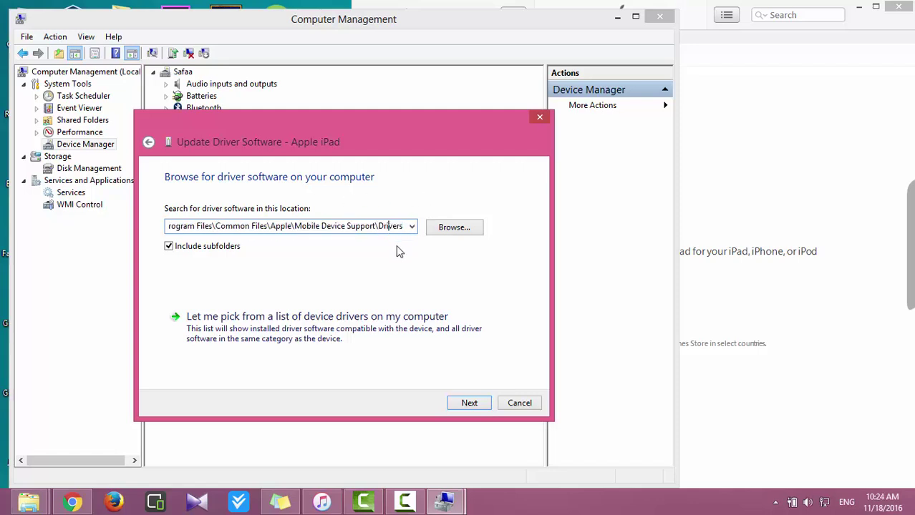
click(469, 405)
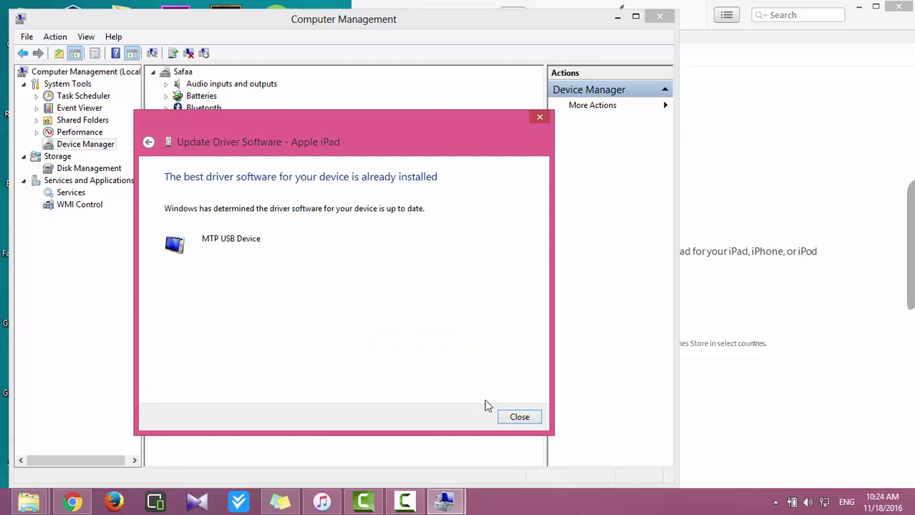
click(511, 419)
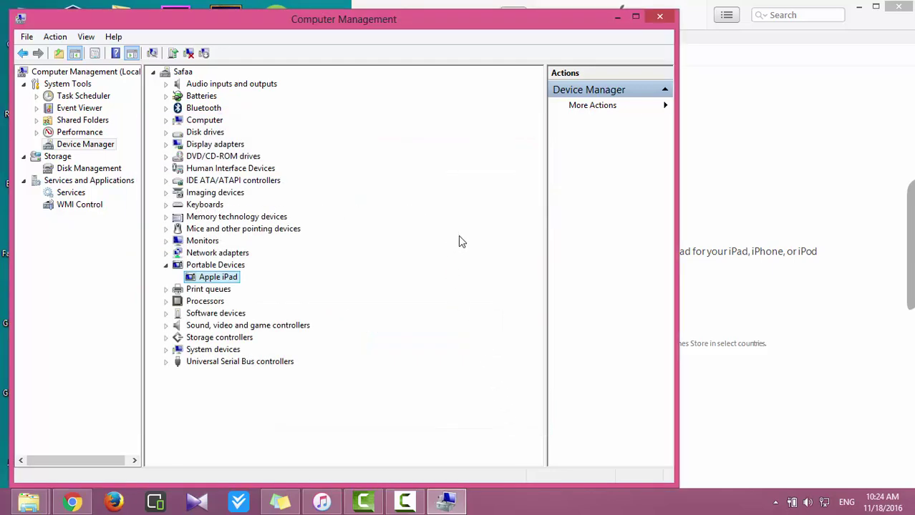
Close the Computer Management window
click(659, 15)
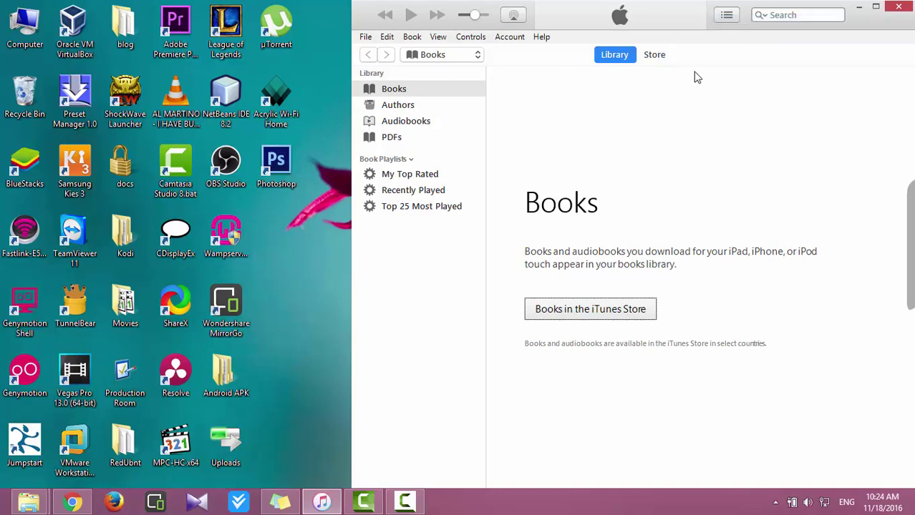
Quit iTunes and relaunch it by searching 'itunes' from the Start screen
click(898, 7)
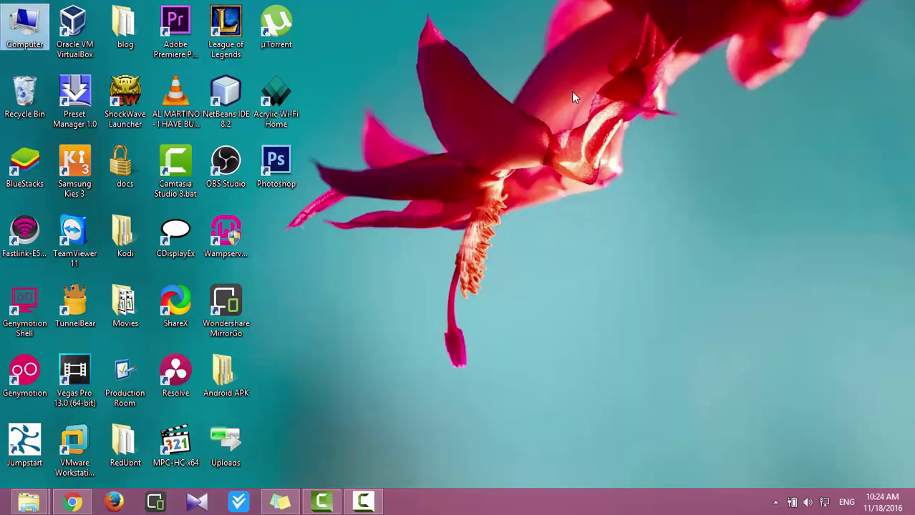
key(super)
text(it)
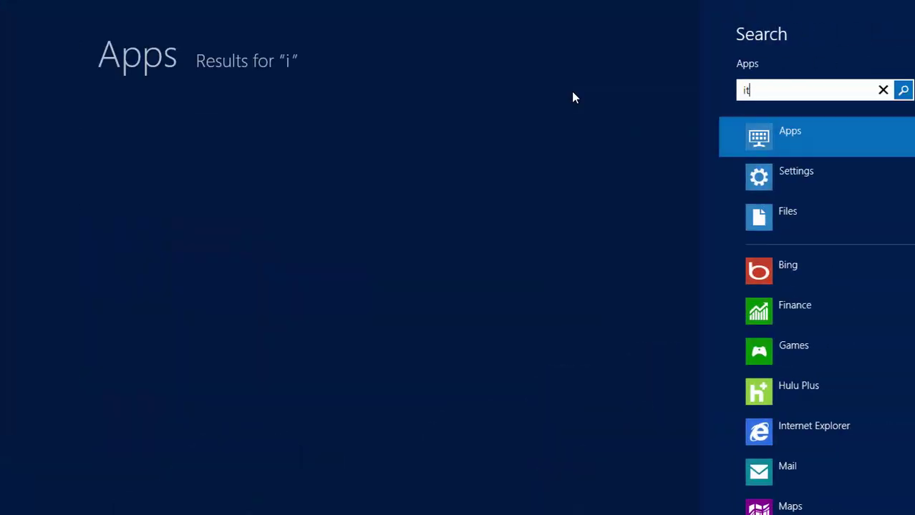
text(unes)
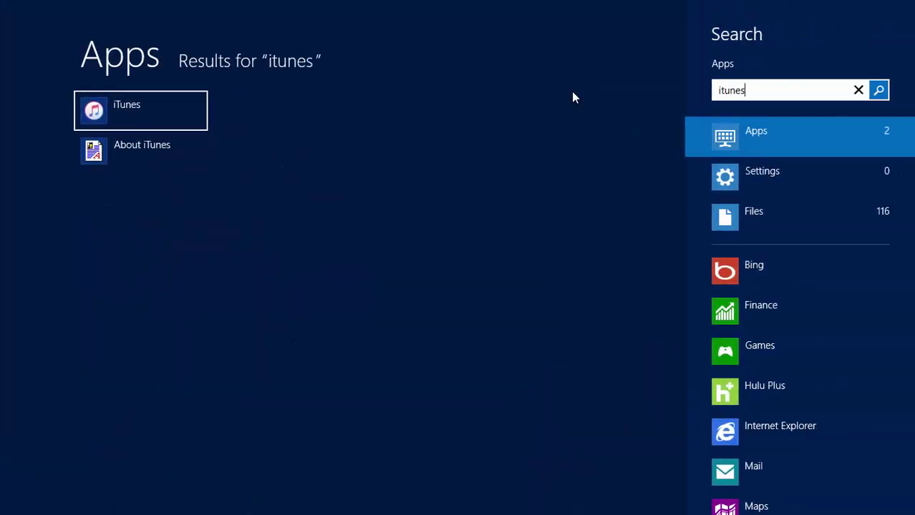
click(177, 112)
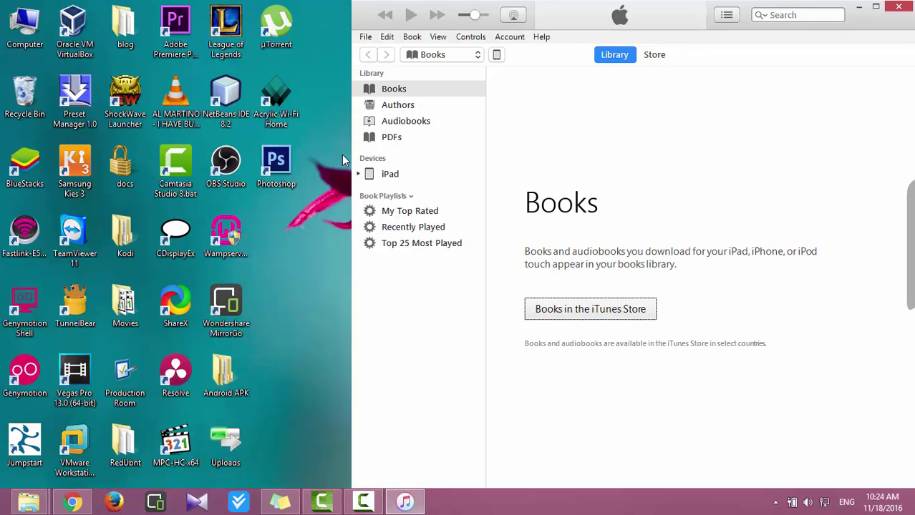
Open the iPad Air 2 Summary page showing 55.59 GB capacity, iOS 9.3.2 and backup options
click(497, 55)
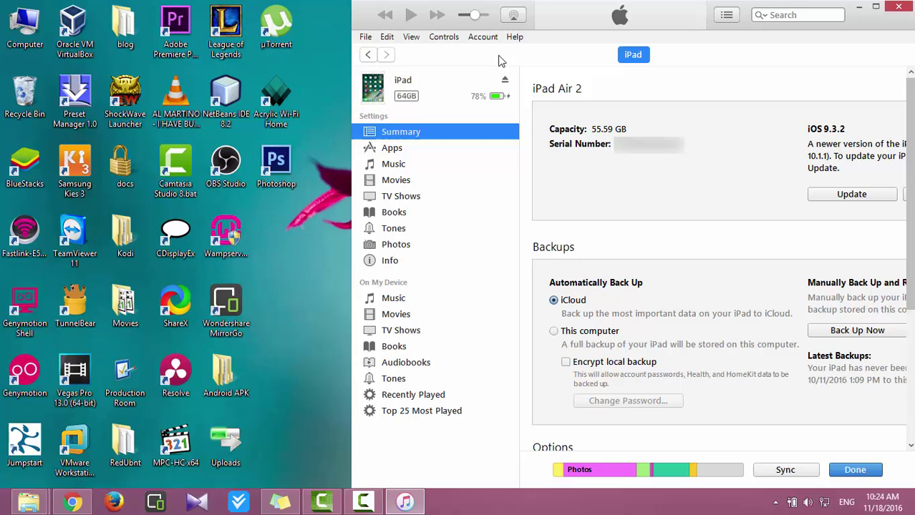